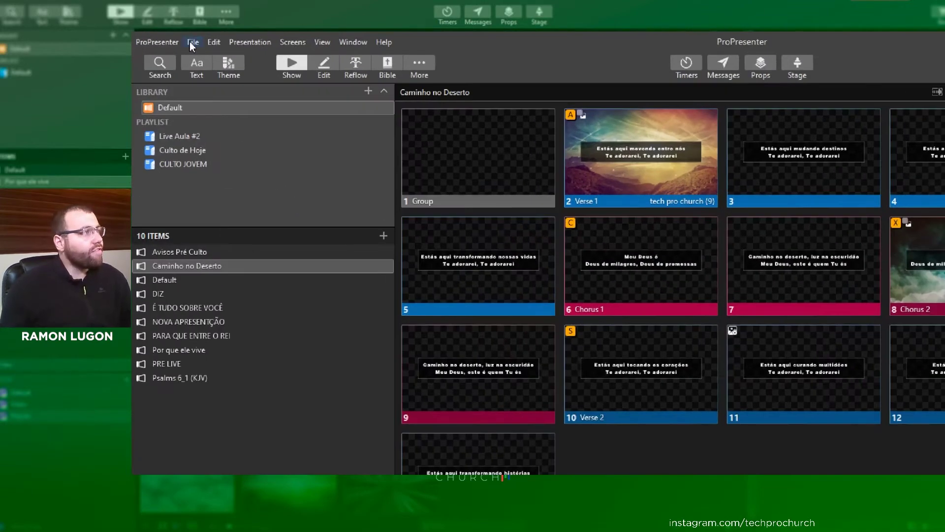
pyautogui.click(171, 39)
pyautogui.moveTo(191, 98)
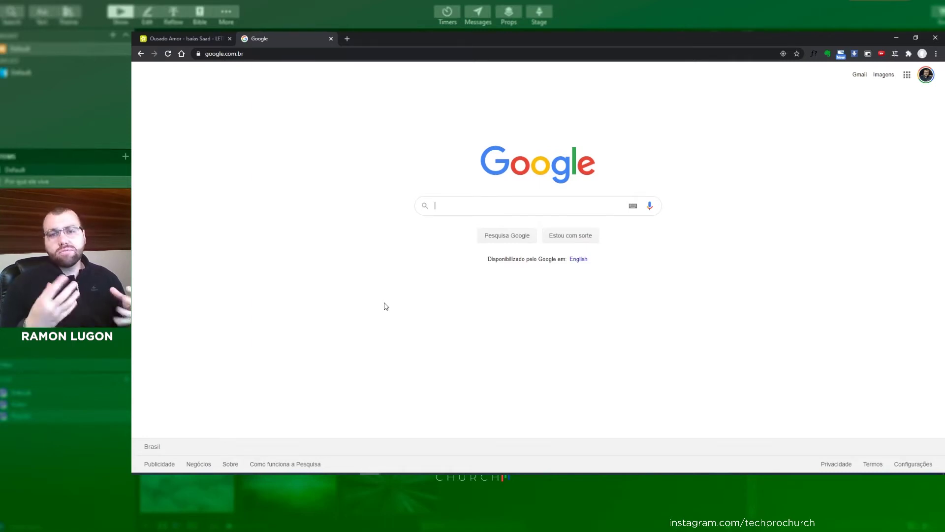
# Step: Search Google for "Ousado amor letra"
pyautogui.click(454, 204)
pyautogui.write('Ousado amor')
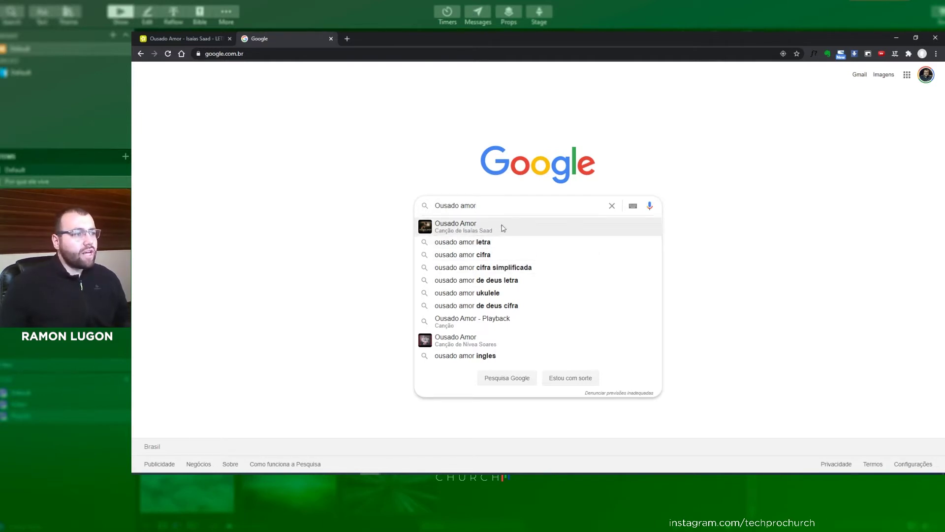
pyautogui.write('letra')
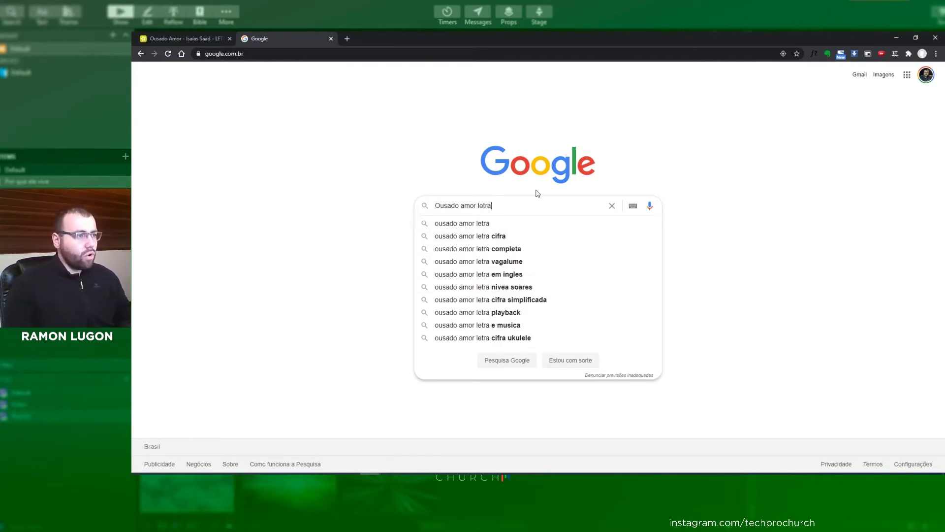
pyautogui.press('Return')
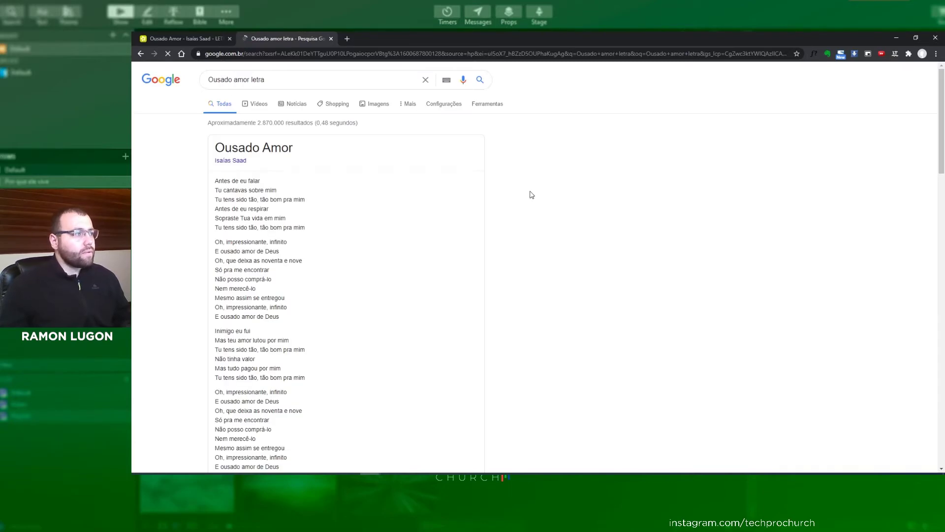
# Step: Find the LETRAS.MUS.BR result for Ousado Amor by Isaías Saad and open its lyrics page
pyautogui.scroll(-3, 320, 220)
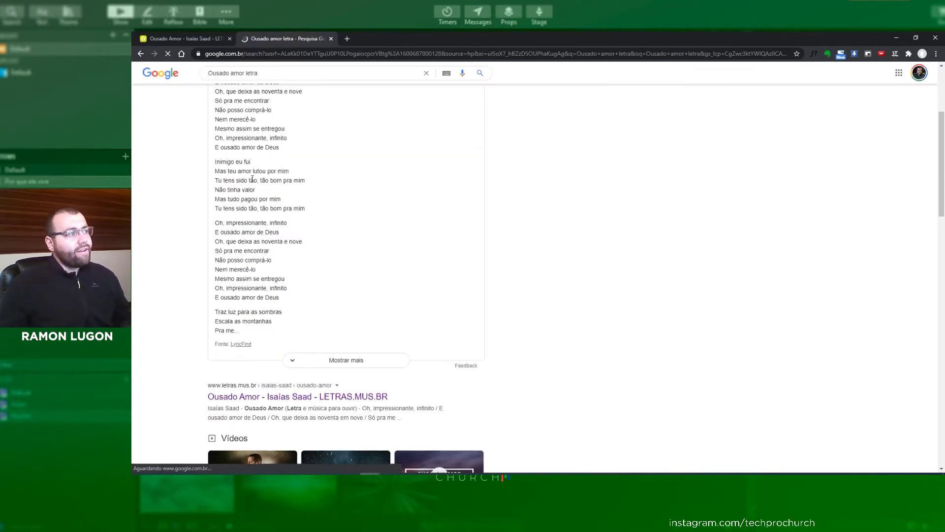
pyautogui.scroll(2, 252, 179)
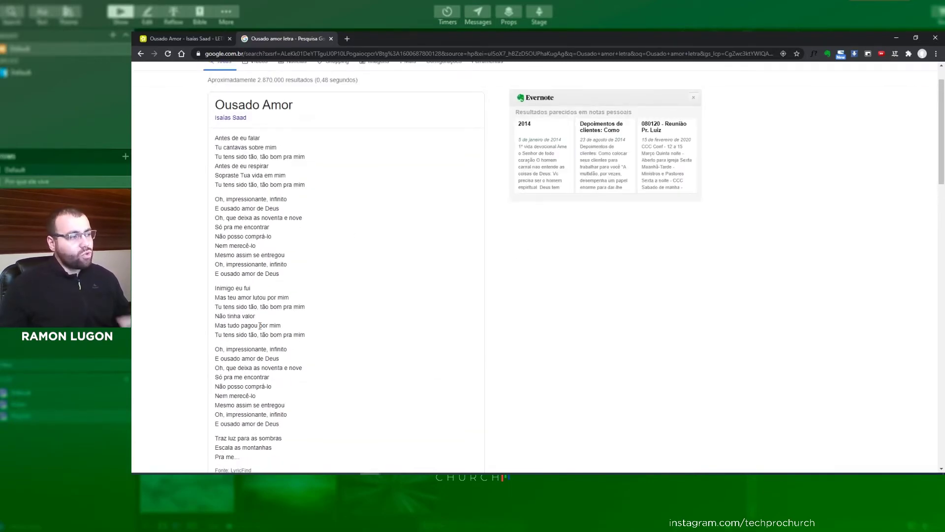
pyautogui.scroll(-4, 260, 325)
pyautogui.click(247, 316)
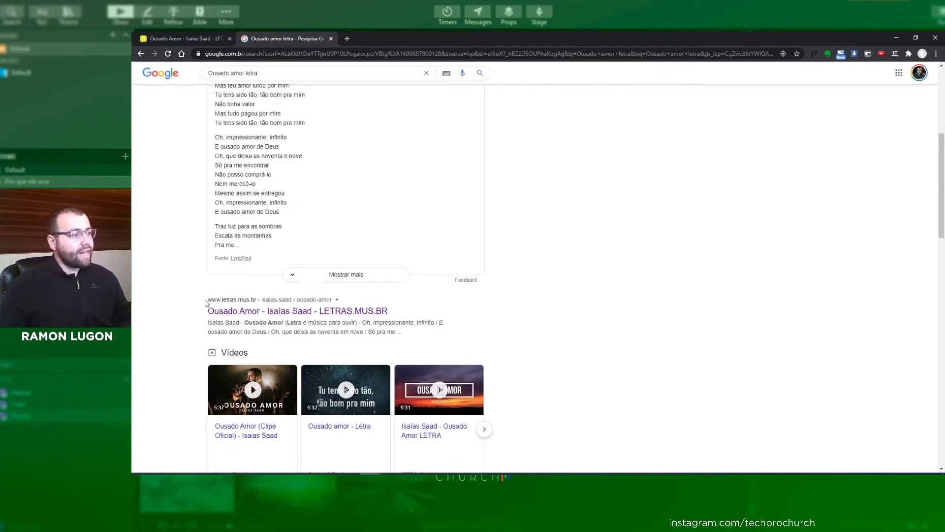
pyautogui.moveTo(206, 303); pyautogui.dragTo(255, 301)
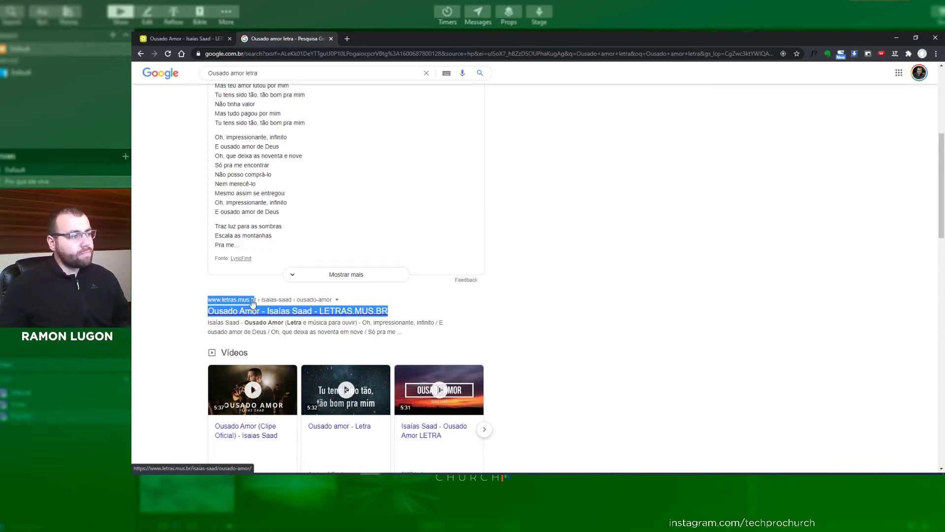
pyautogui.click(296, 314)
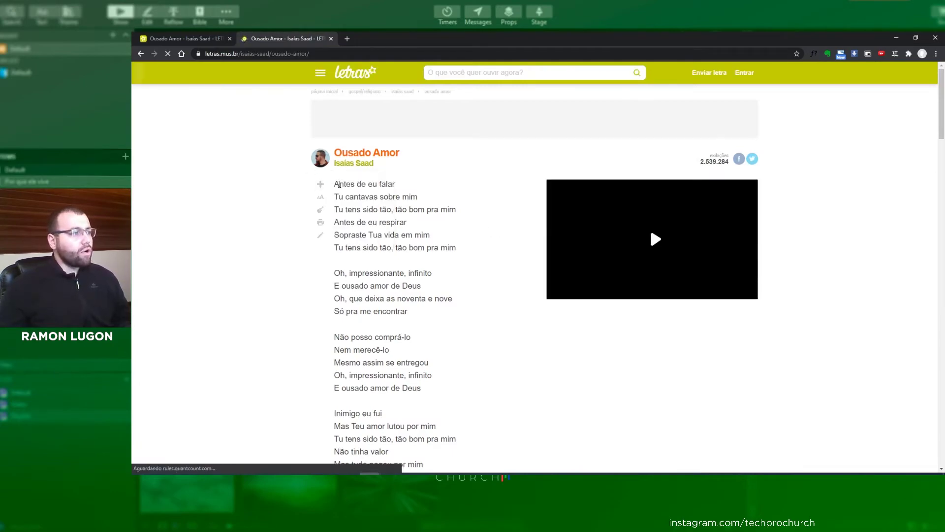
# Step: Copy the complete Ousado Amor lyrics, from "Antes de eu falar" through the final "E ousado amor de Deus"
pyautogui.moveTo(339, 184); pyautogui.dragTo(424, 264)
pyautogui.scroll(-5, 388, 258)
pyautogui.scroll(-12, 388, 259)
pyautogui.scroll(-1, 390, 260)
pyautogui.rightClick(394, 250)
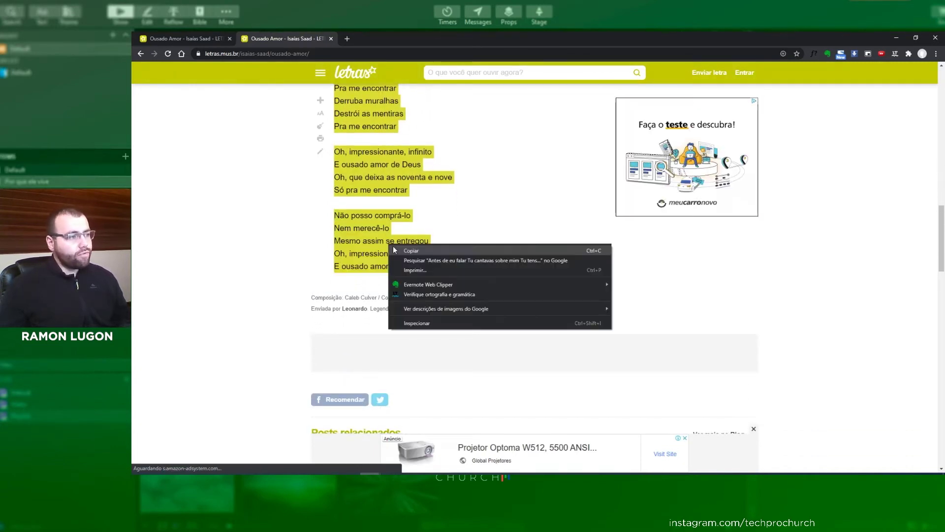
pyautogui.click(413, 252)
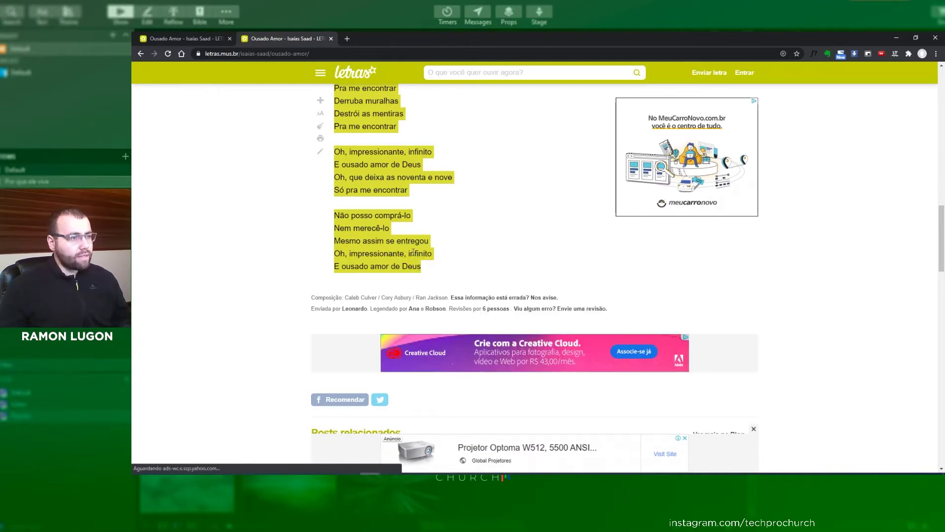
# Step: Switch to ProPresenter and import the copied lyrics as text from the clipboard
pyautogui.hotkey('alt', 'Tab')
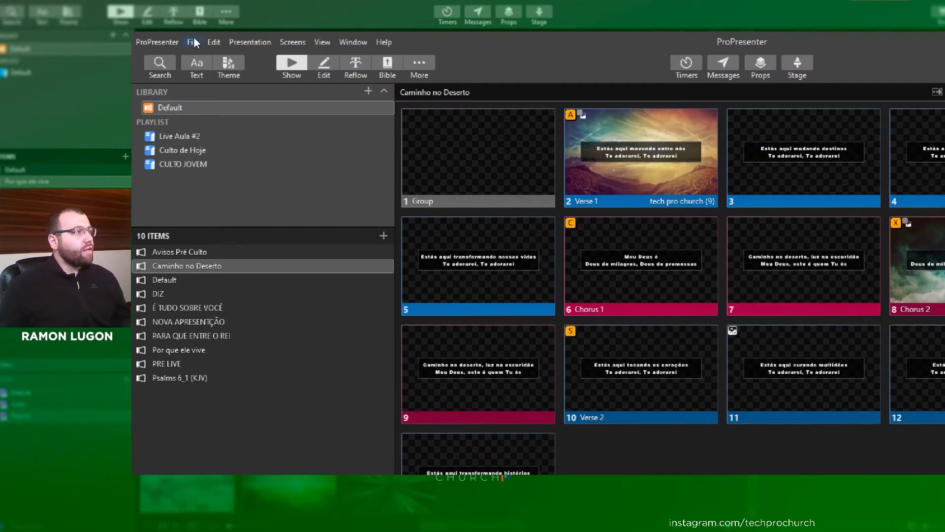
pyautogui.click(193, 42)
pyautogui.moveTo(219, 104)
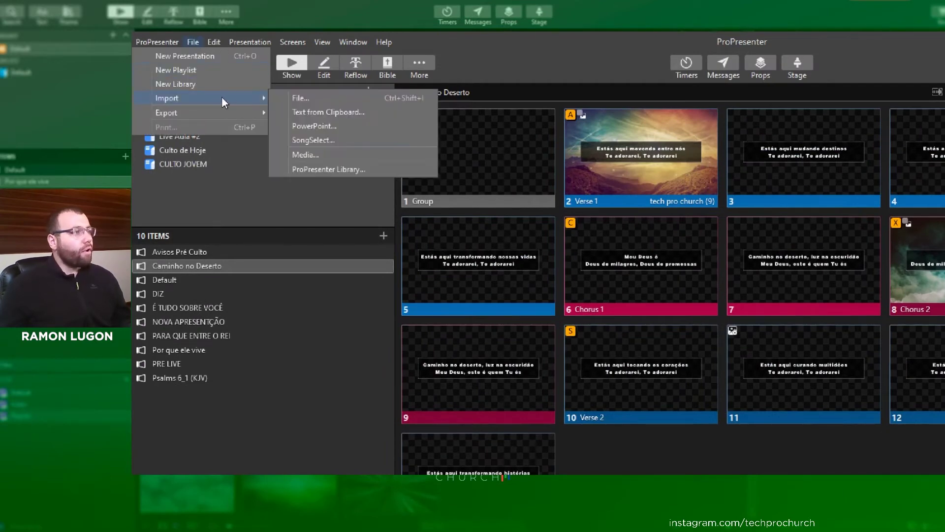
pyautogui.click(320, 112)
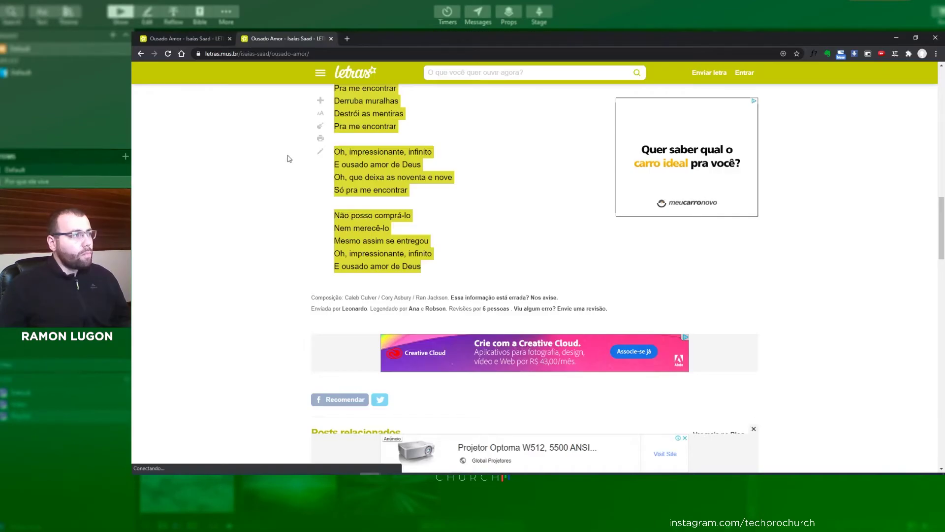
# Step: Examine the first stanza on the browser's lyrics page to see how lines and paragraphs are separated
pyautogui.scroll(-3, 388, 245)
pyautogui.scroll(10, 388, 244)
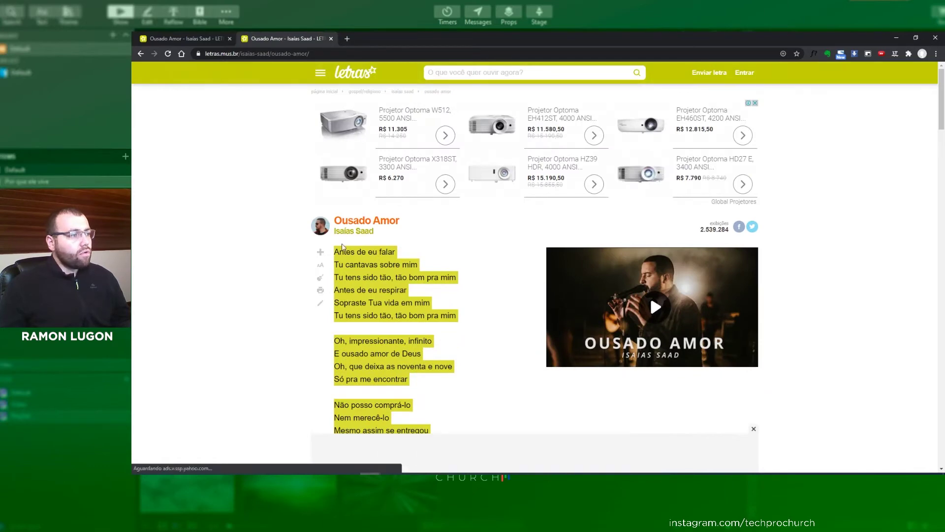
pyautogui.click(333, 254)
pyautogui.moveTo(352, 257); pyautogui.dragTo(459, 318)
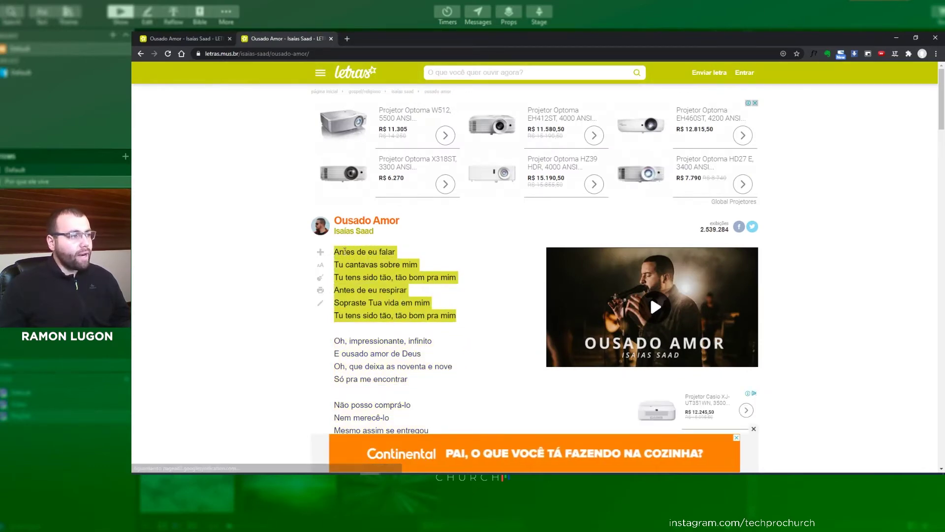
pyautogui.click(335, 252)
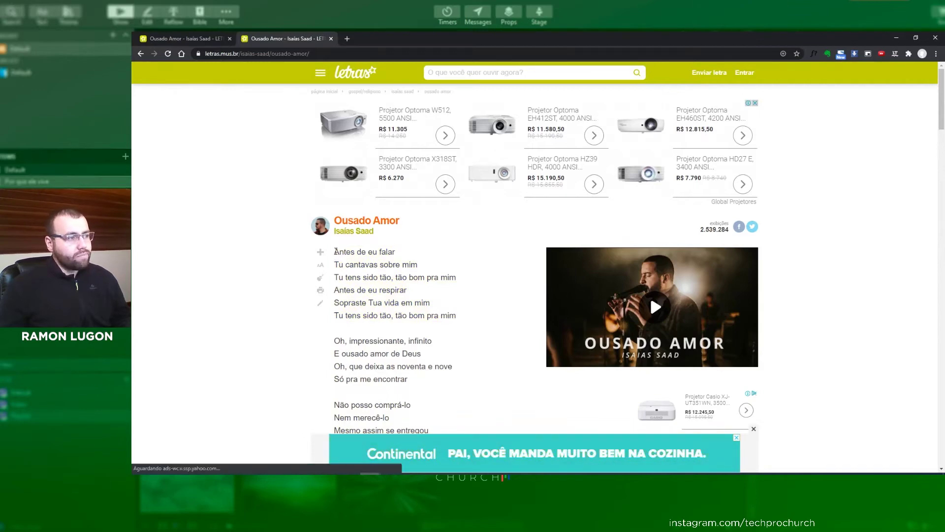
pyautogui.moveTo(336, 251); pyautogui.dragTo(462, 316)
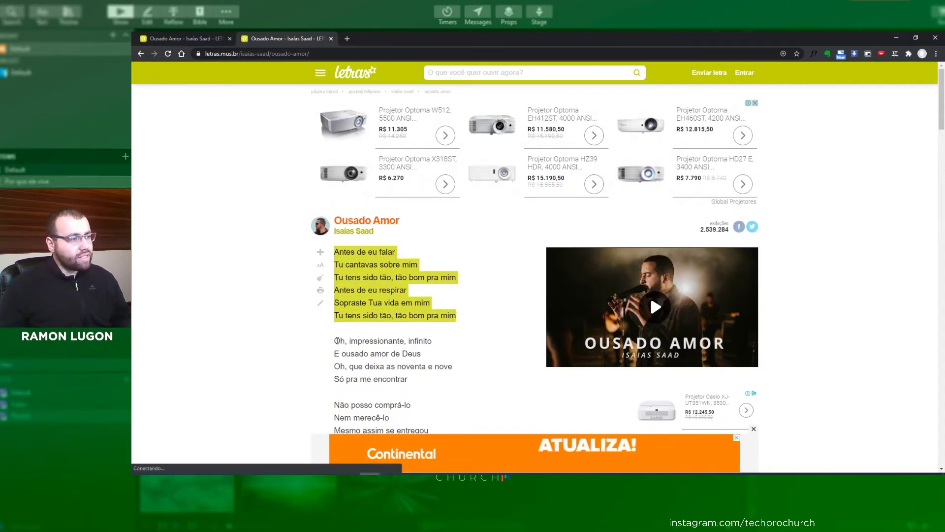
pyautogui.click(371, 343)
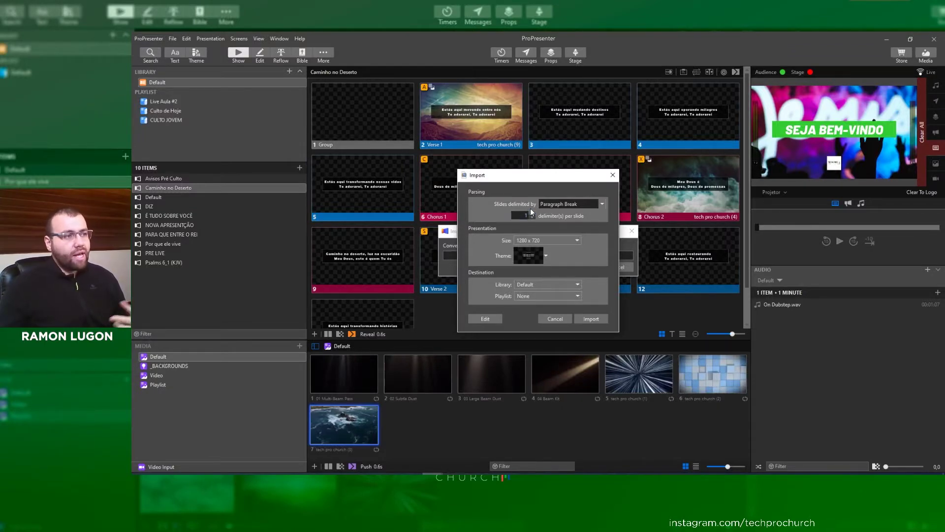
# Step: Set the import to split slides by Line Break with 2 delimiters per slide
pyautogui.click(602, 203)
pyautogui.click(564, 222)
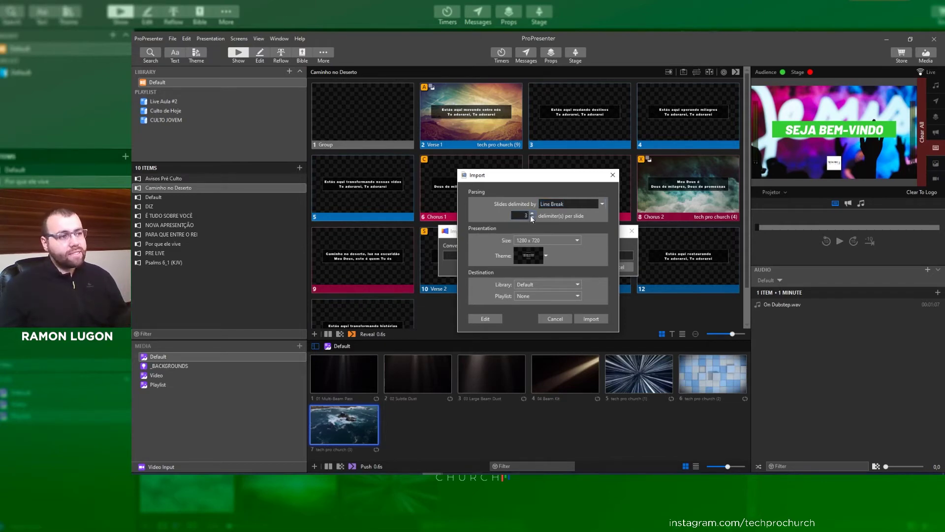
pyautogui.click(532, 218)
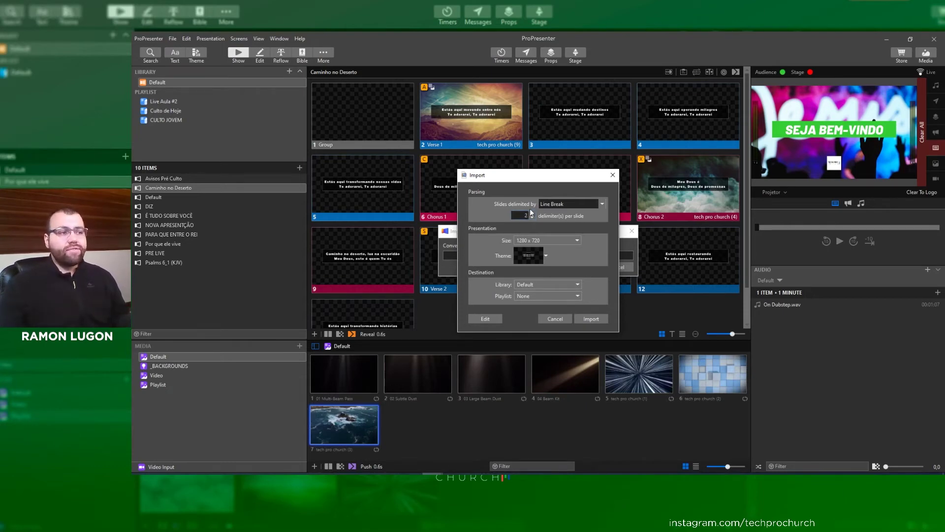
# Step: Set the import to split slides by Paragraph Break with 1 delimiter per slide
pyautogui.click(553, 203)
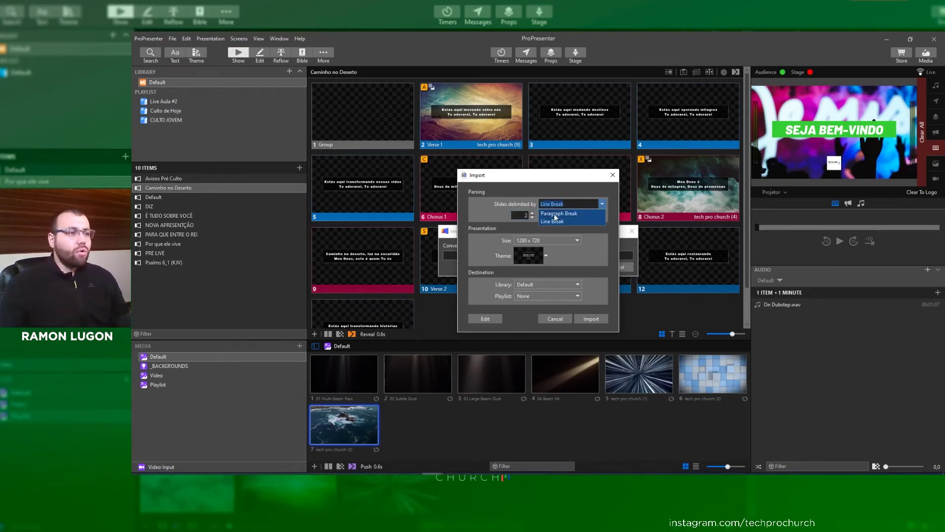
pyautogui.click(557, 215)
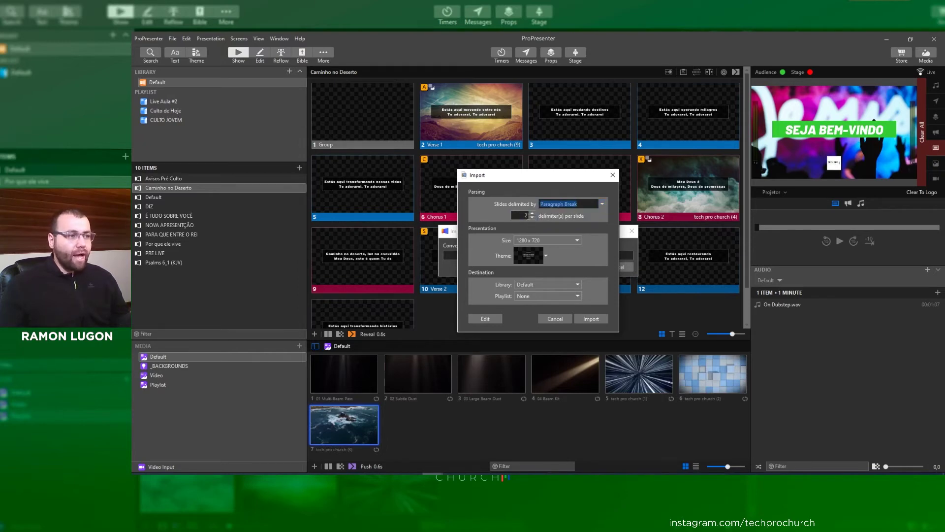
pyautogui.click(532, 218)
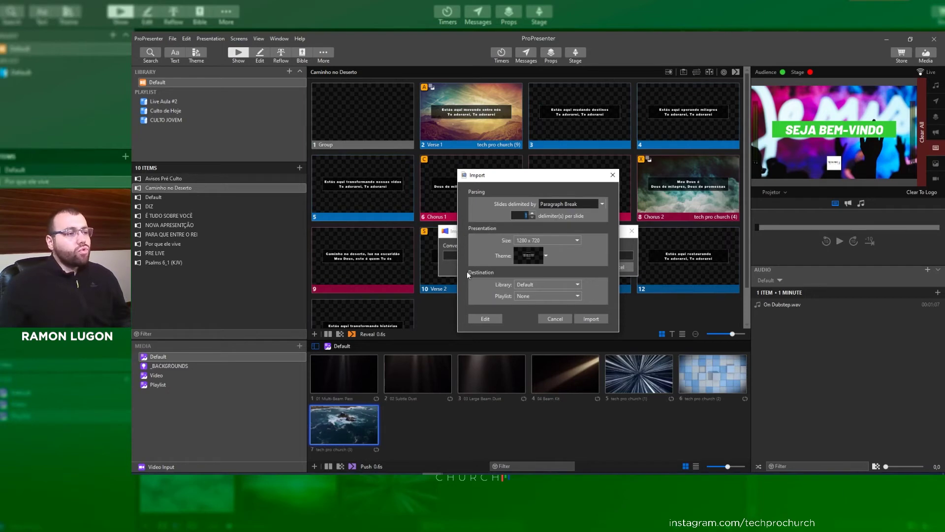
# Step: Look through the size, theme and playlist choices available for the imported presentation
pyautogui.click(538, 239)
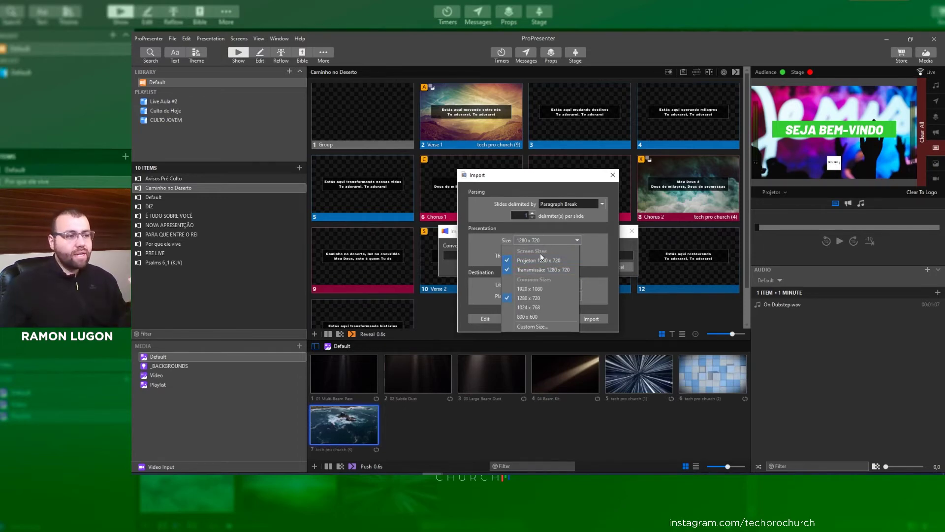
pyautogui.click(597, 233)
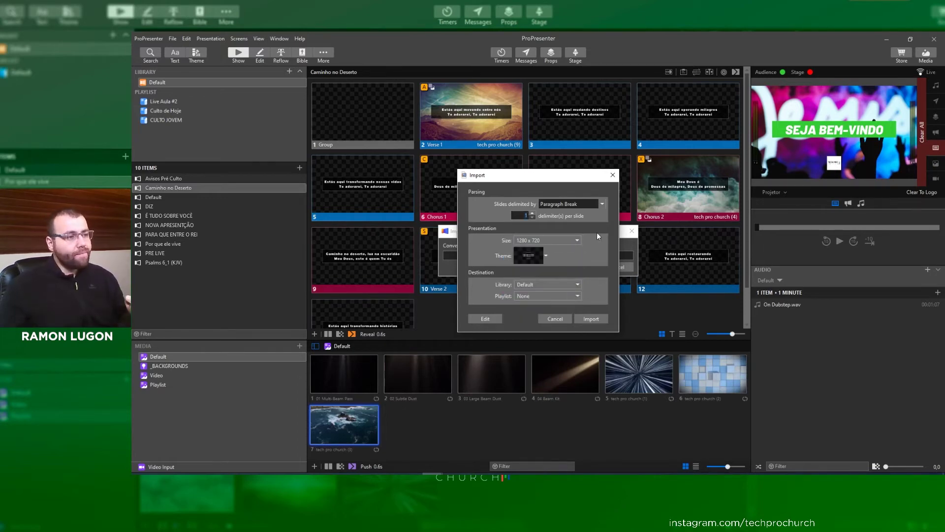
pyautogui.click(546, 255)
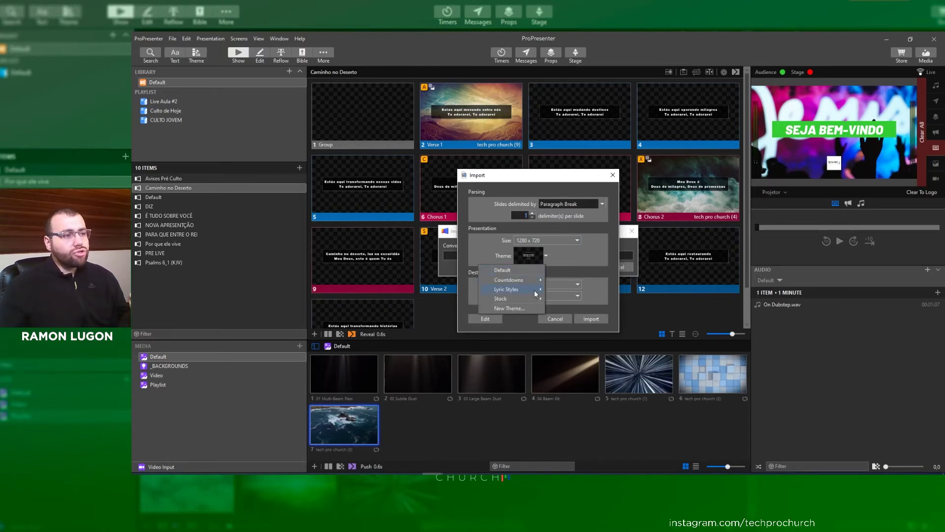
pyautogui.click(572, 258)
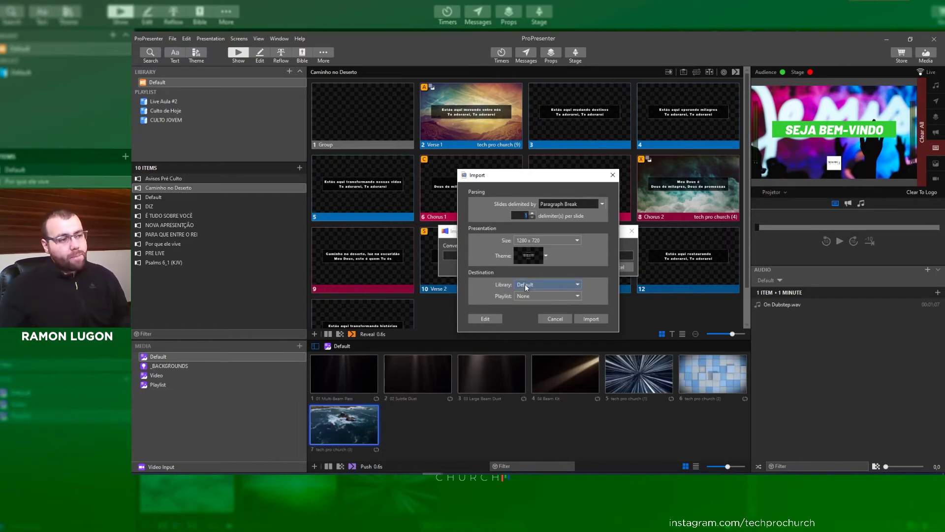
pyautogui.click(528, 297)
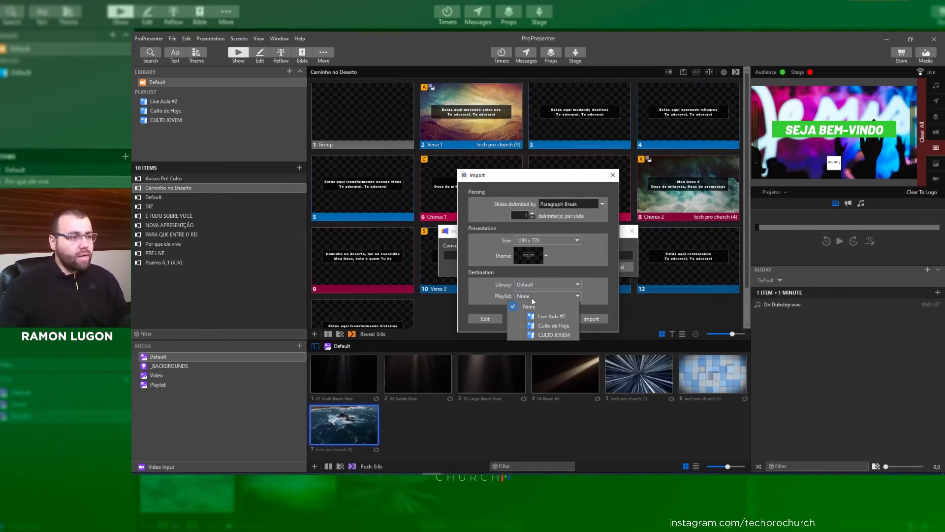
pyautogui.click(530, 295)
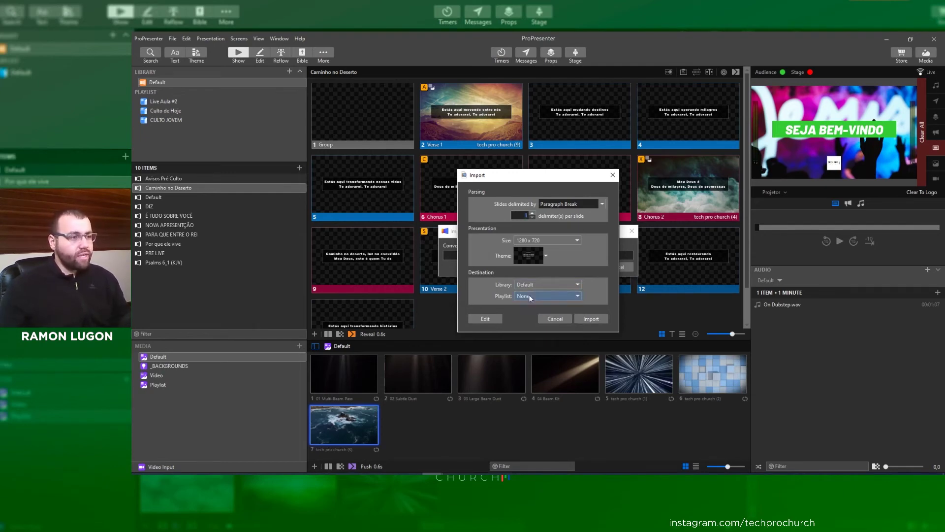
# Step: Open the imported lyrics for editing before import and enter the title OUSADO AMOR and artist ISAIAS SAAD
pyautogui.click(492, 320)
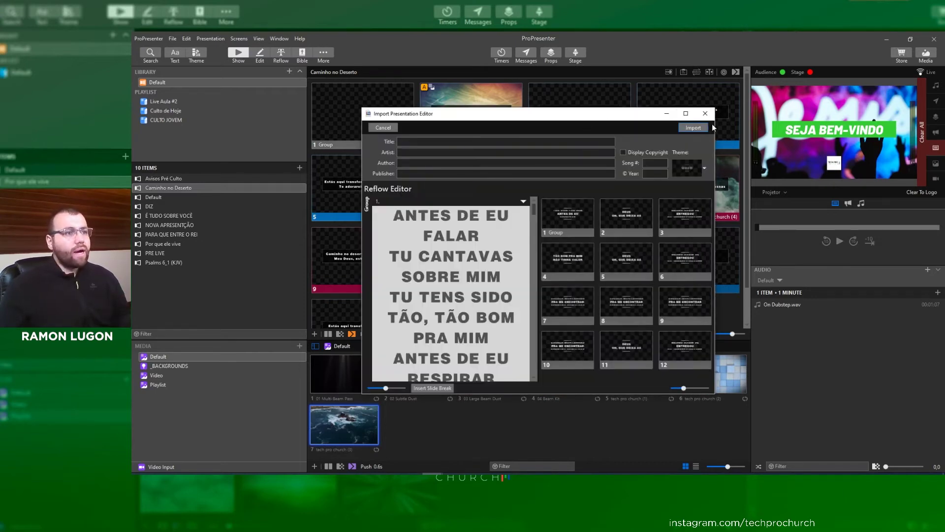
pyautogui.click(686, 116)
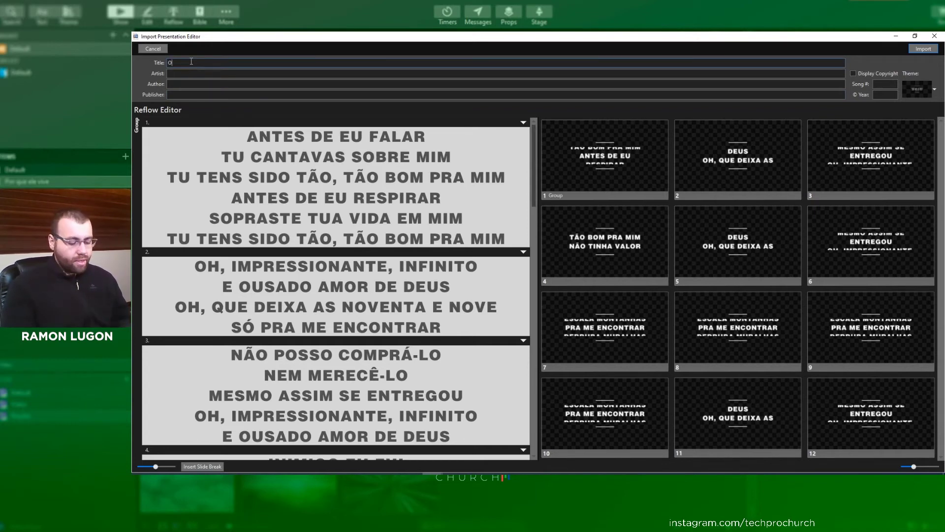
pyautogui.write('USADO AMOR')
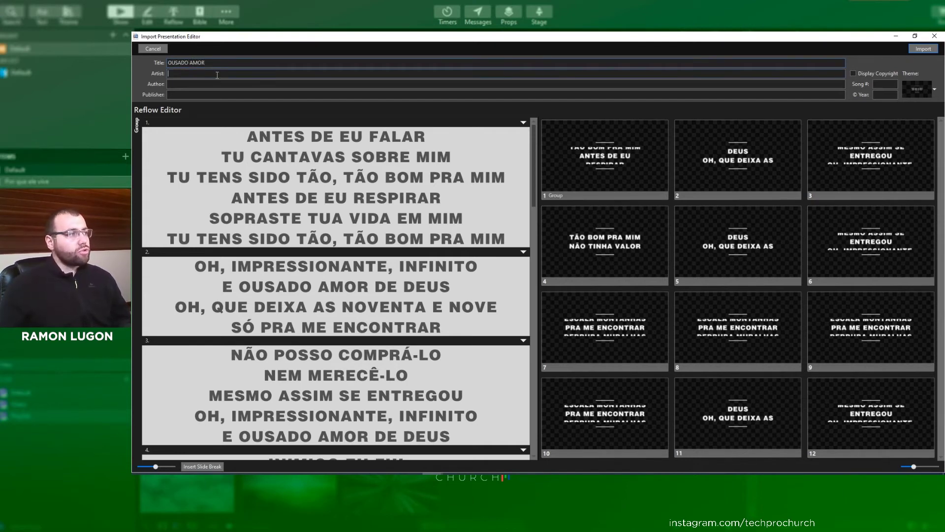
pyautogui.write('ISAIAS SAAD')
# Step: Insert a slide break after TU CANTAVAS SOBRE MIM in the first verse
pyautogui.click(334, 137)
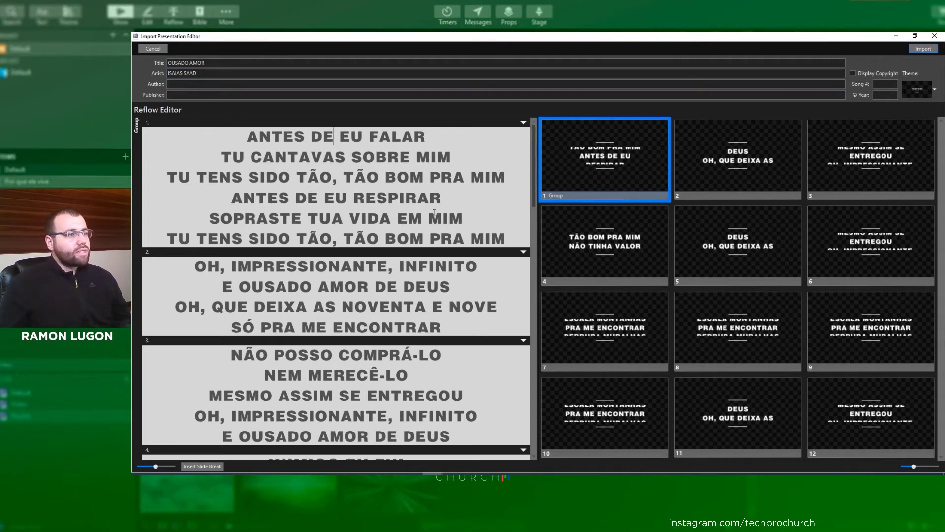
pyautogui.click(440, 238)
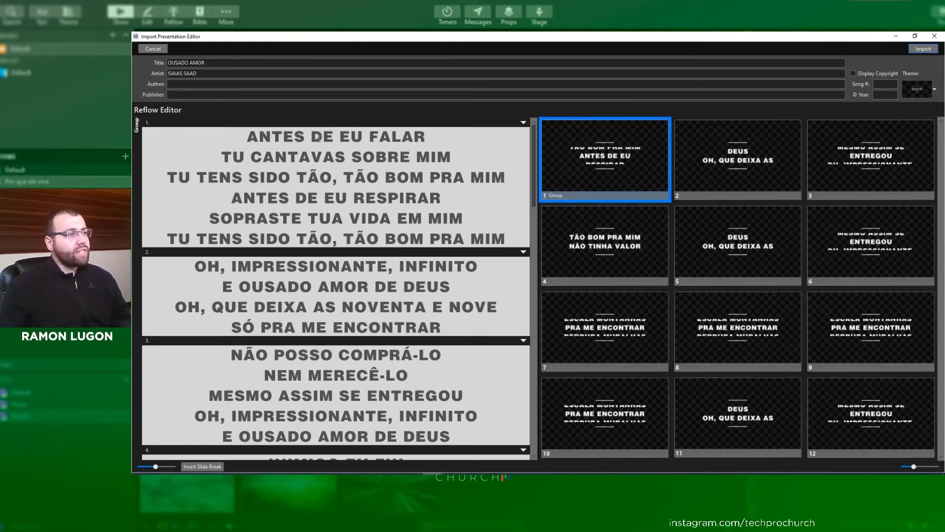
pyautogui.click(282, 136)
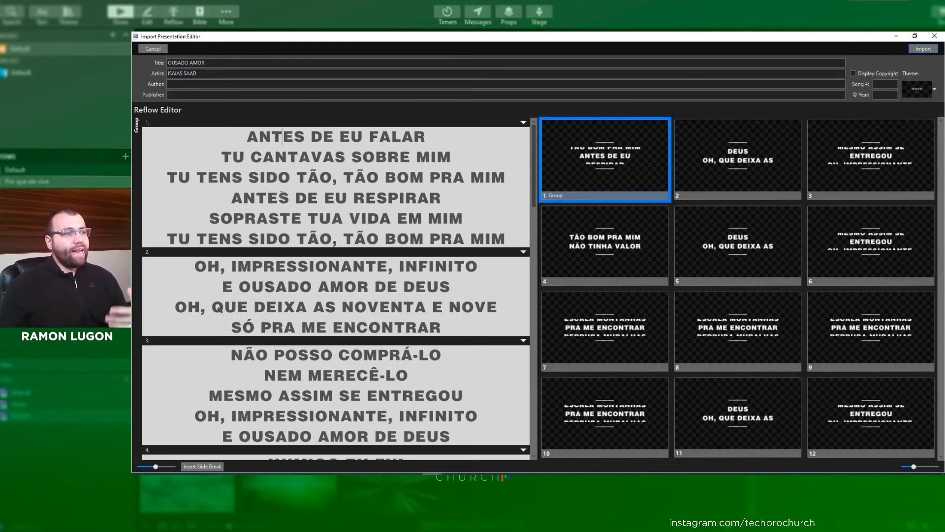
pyautogui.click(457, 157)
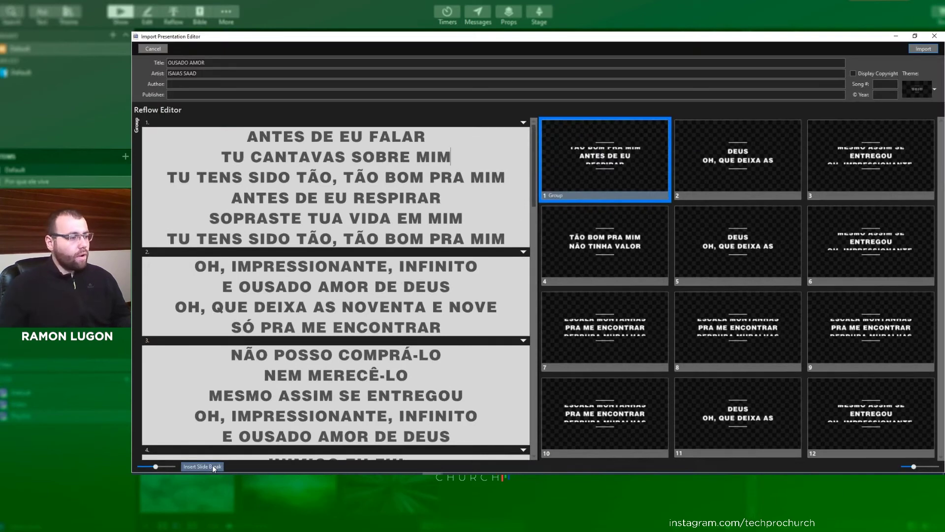
pyautogui.click(212, 466)
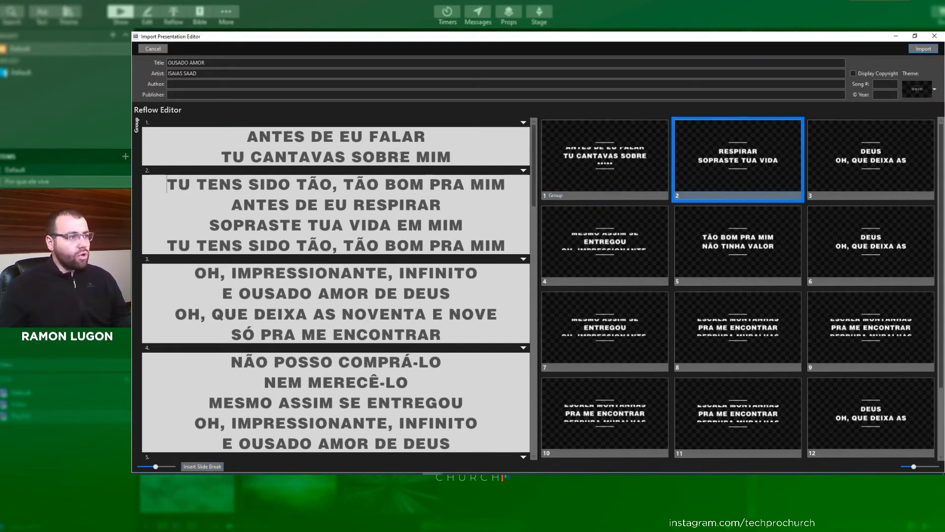
# Step: Split the rest of the first verse and the first OH, IMPRESSIONANTE chorus into two-line slides
pyautogui.moveTo(323, 137); pyautogui.dragTo(431, 135)
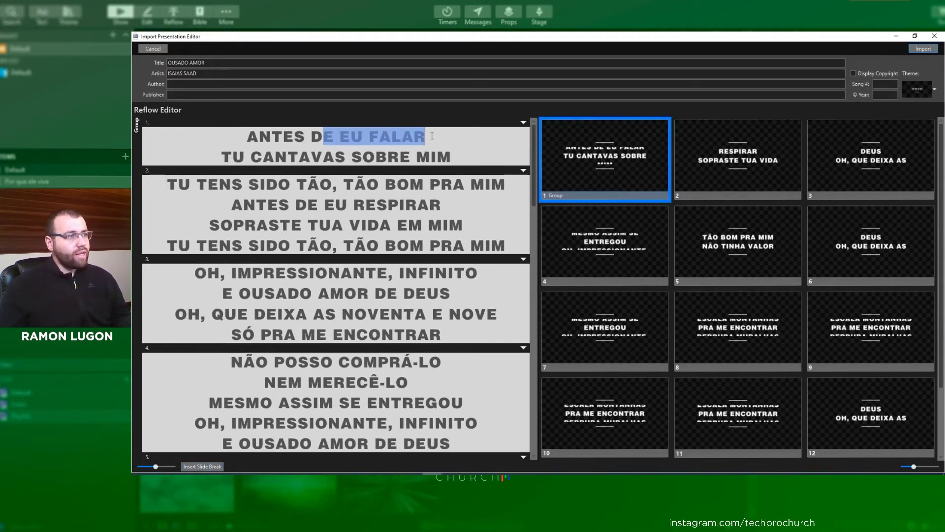
pyautogui.click(437, 156)
pyautogui.click(458, 204)
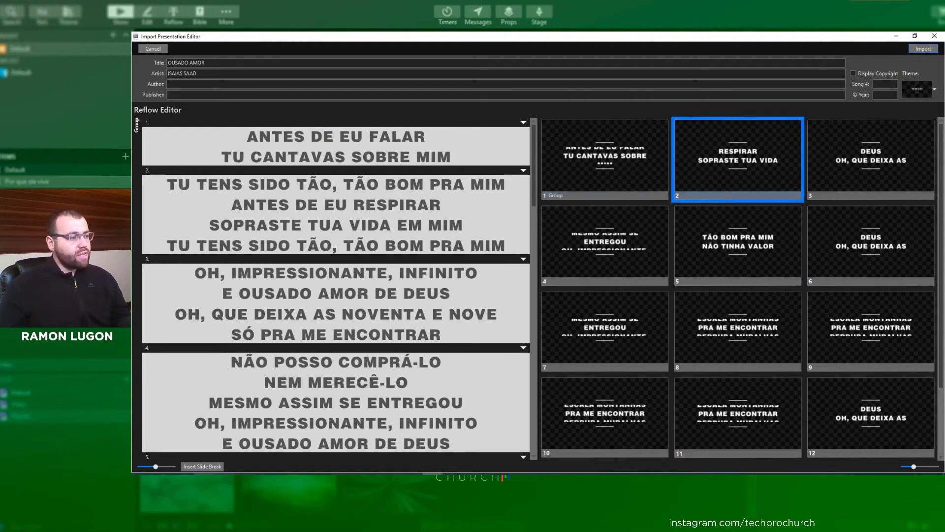
pyautogui.click(211, 467)
pyautogui.moveTo(232, 274); pyautogui.dragTo(408, 295)
pyautogui.click(352, 335)
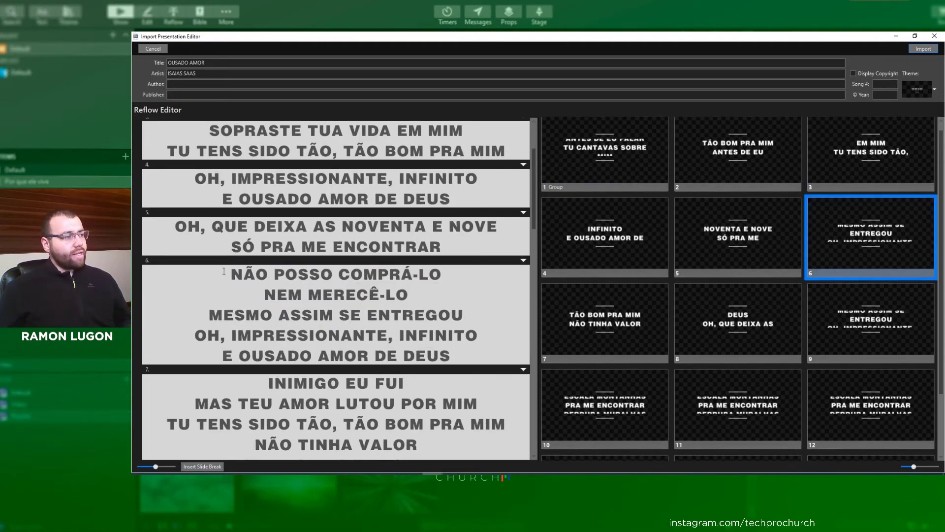
# Step: Split the NÃO POSSO COMPRÁ-LO section after its second and fourth lines, and the INIMIGO EU FUI verse into two-line slides
pyautogui.moveTo(232, 274); pyautogui.dragTo(452, 361)
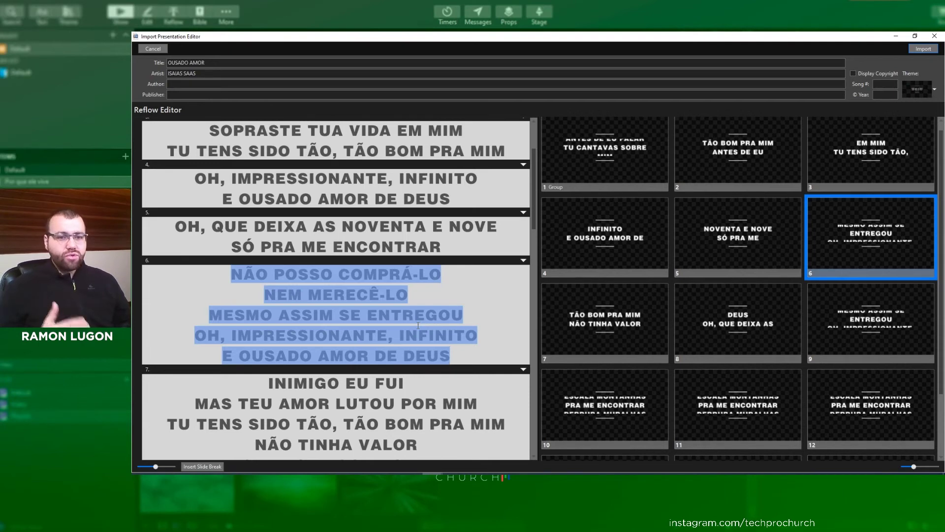
pyautogui.scroll(-3, 385, 296)
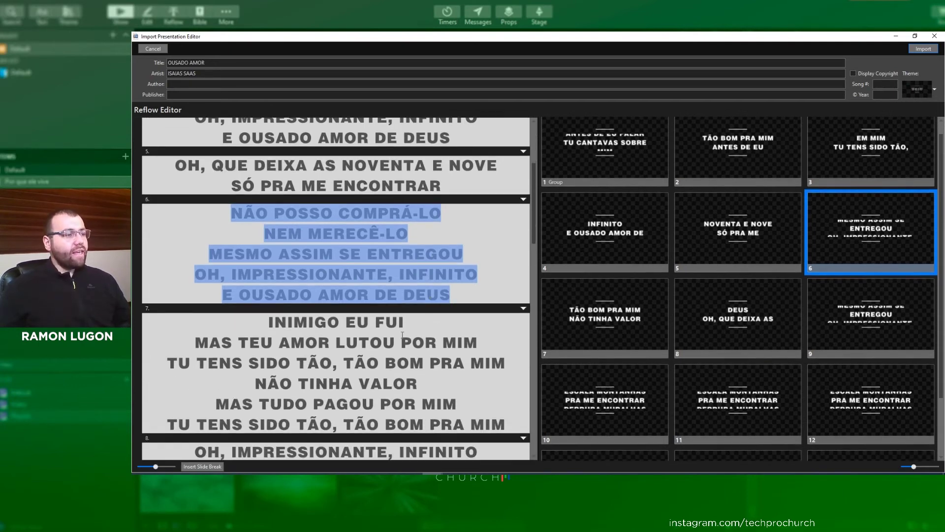
pyautogui.click(386, 295)
pyautogui.moveTo(223, 295); pyautogui.dragTo(450, 294)
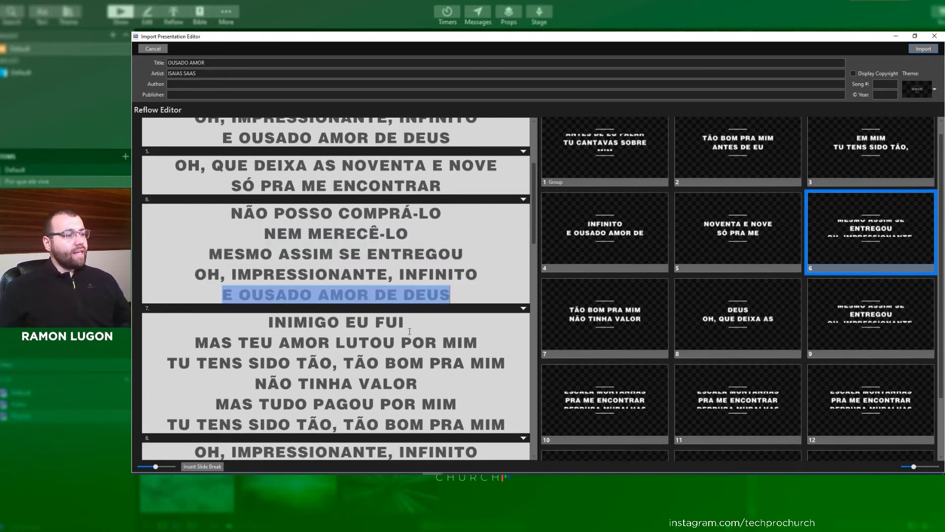
pyautogui.moveTo(408, 324); pyautogui.dragTo(252, 327)
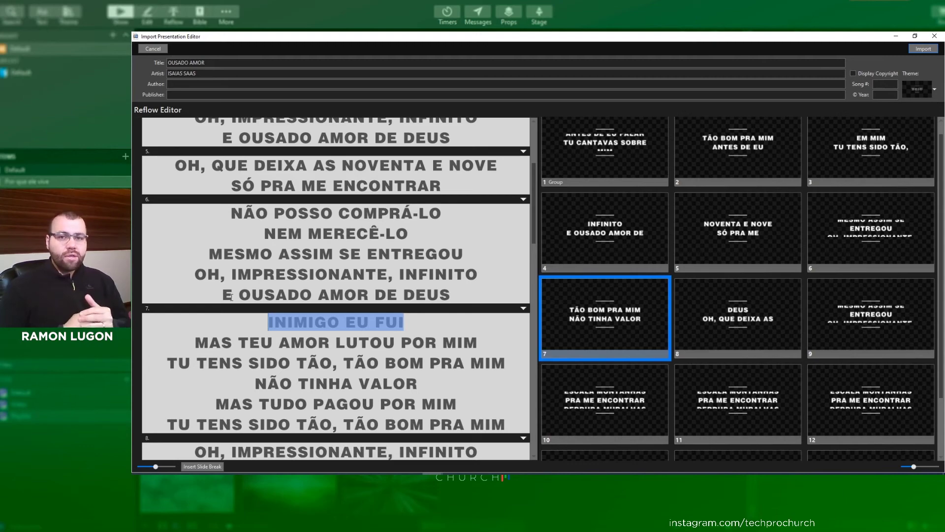
pyautogui.click(410, 234)
pyautogui.click(202, 466)
pyautogui.click(479, 284)
pyautogui.click(202, 466)
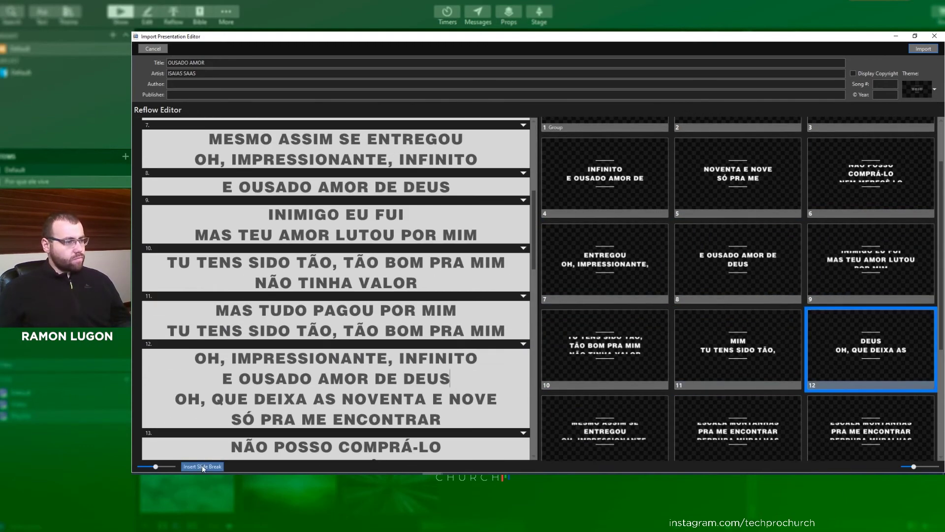
# Step: Insert slide breaks through the second chorus and the remaining lyric sections, keeping at most two lines per slide
pyautogui.click(202, 466)
pyautogui.scroll(-10, 441, 373)
pyautogui.click(441, 373)
pyautogui.click(203, 466)
pyautogui.click(435, 363)
pyautogui.click(203, 466)
pyautogui.click(435, 404)
pyautogui.click(202, 466)
# Step: Check the split slides and import the OUSADO AMOR presentation into the library
pyautogui.scroll(-5, 435, 364)
pyautogui.scroll(4, 385, 306)
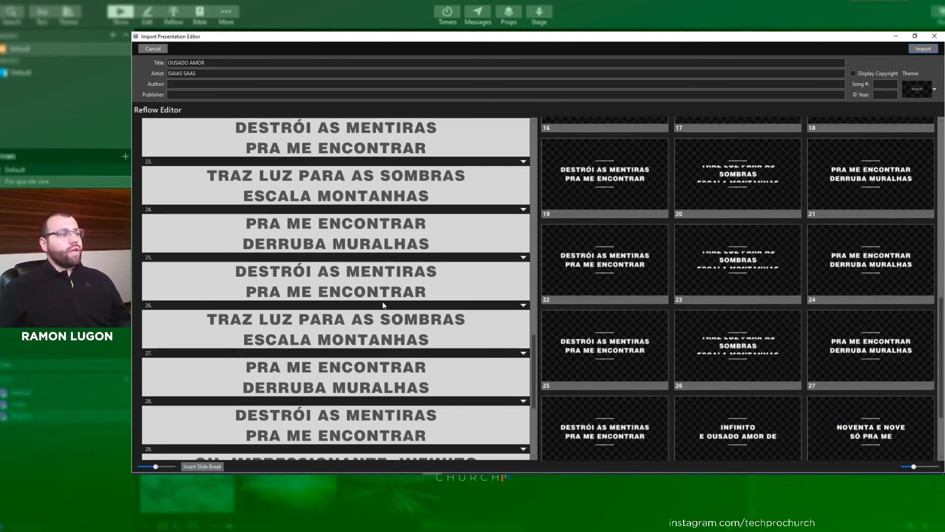
pyautogui.scroll(1, 370, 205)
pyautogui.scroll(4, 363, 330)
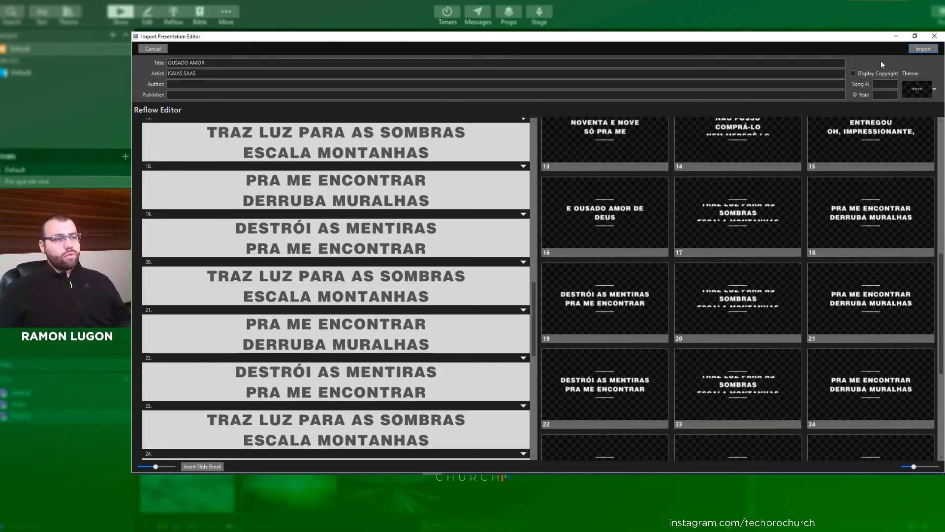
pyautogui.click(920, 49)
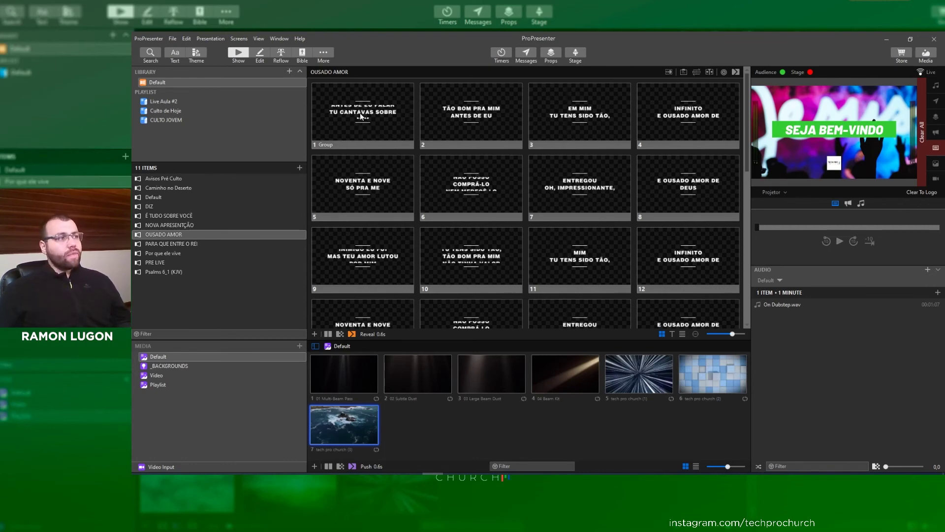
# Step: Set the font size of the OUSADO AMOR slides to 40, and reduce it to 35
pyautogui.click(176, 51)
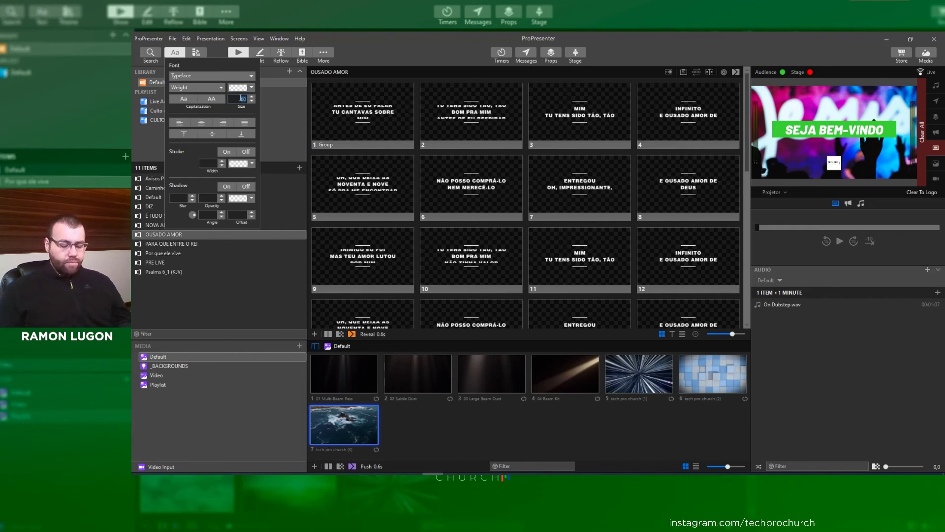
pyautogui.write('40')
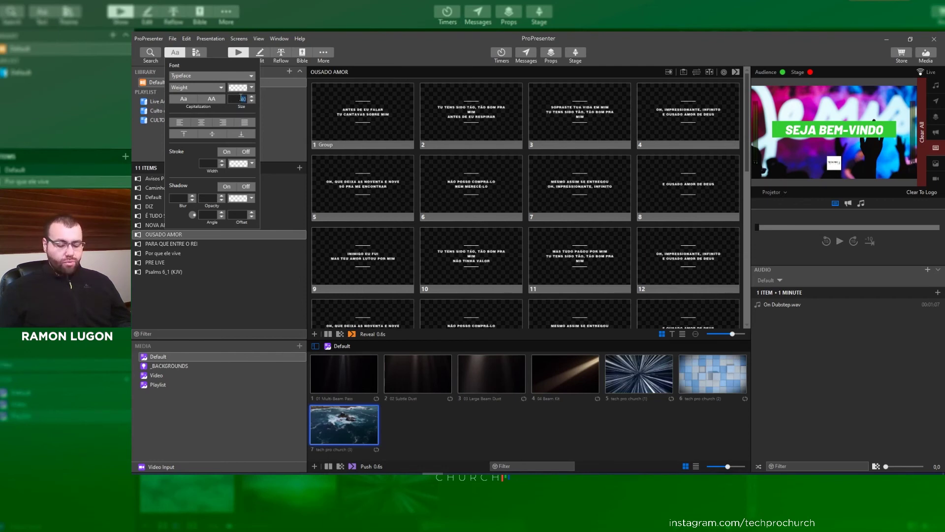
pyautogui.write('35')
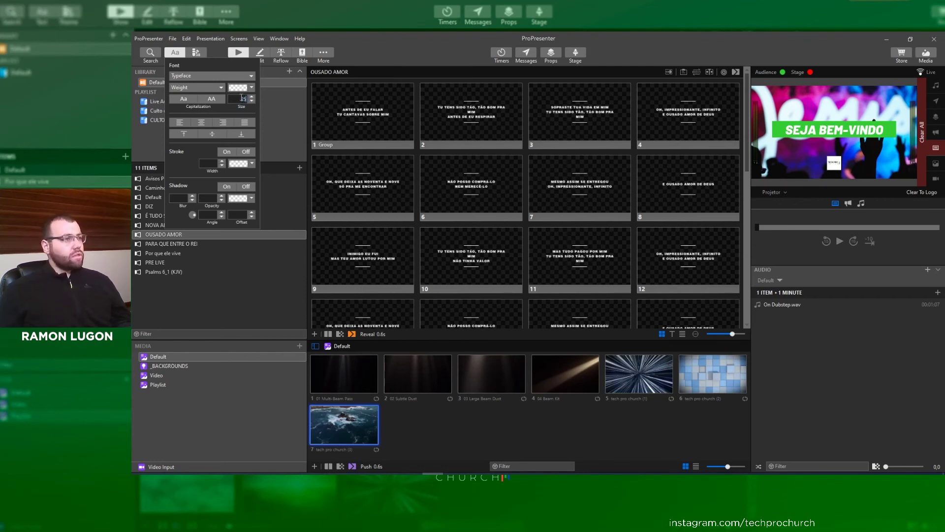
pyautogui.press('Return')
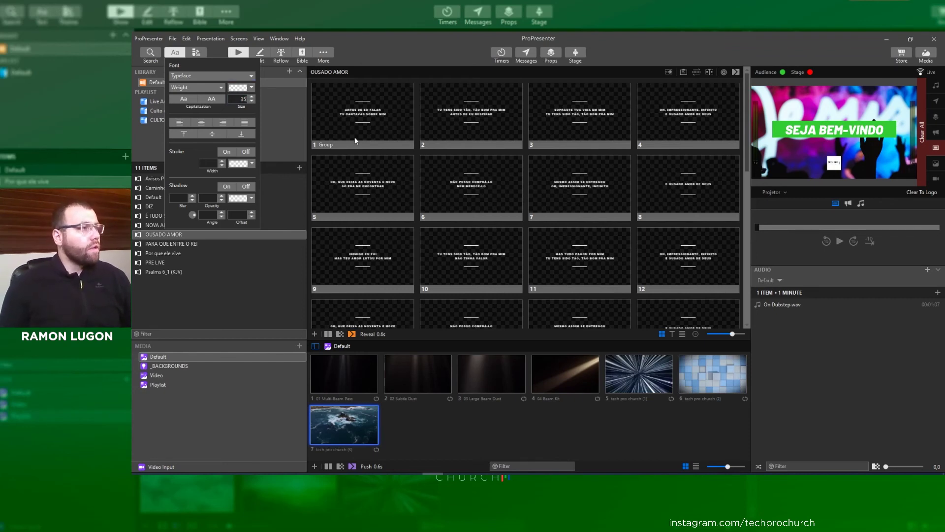
# Step: Show slides 1 to 4 of OUSADO AMOR one after another on the audience output to check the text
pyautogui.click(371, 119)
pyautogui.click(370, 119)
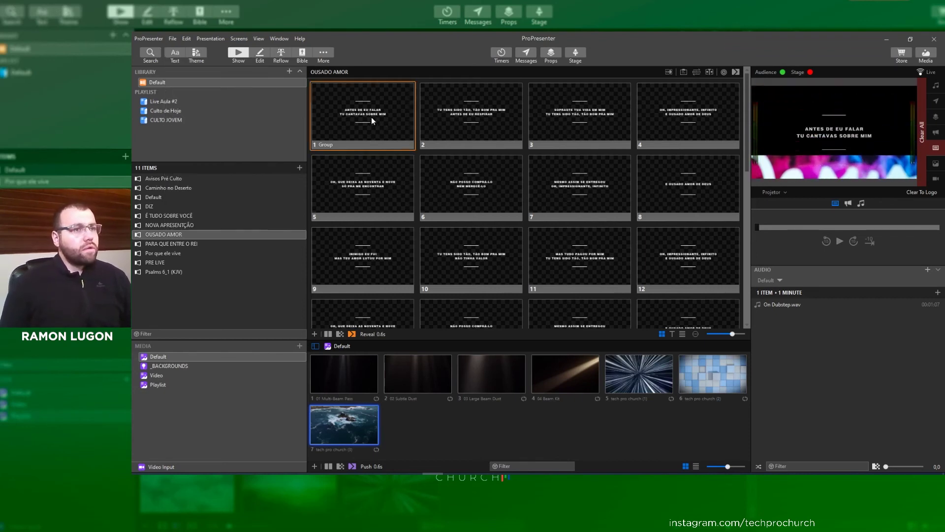
pyautogui.click(510, 111)
pyautogui.click(597, 118)
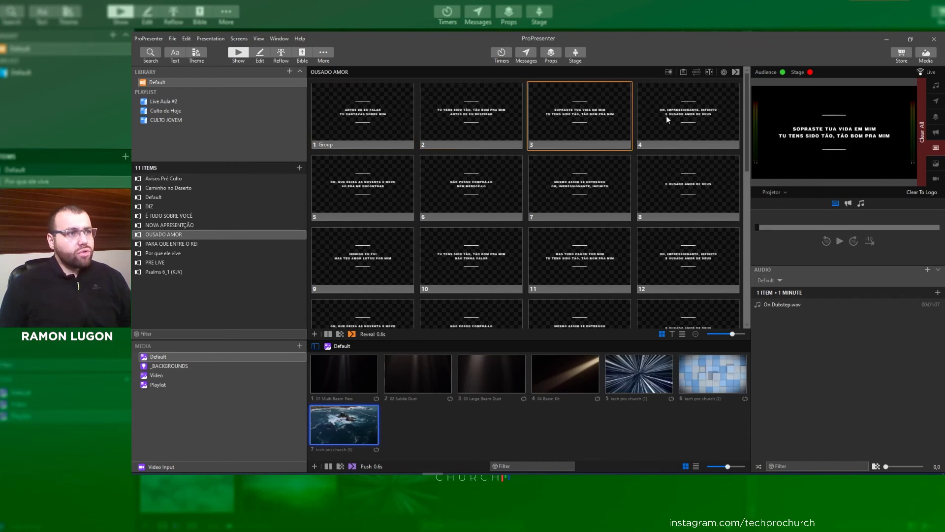
pyautogui.click(666, 117)
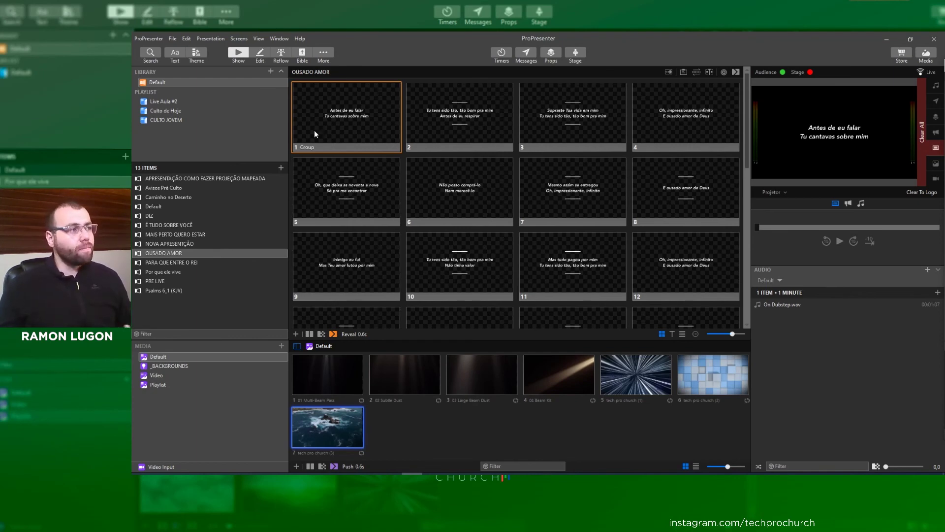
# Step: Apply all-caps capitalization to the text of the OUSADO AMOR slides
pyautogui.click(176, 54)
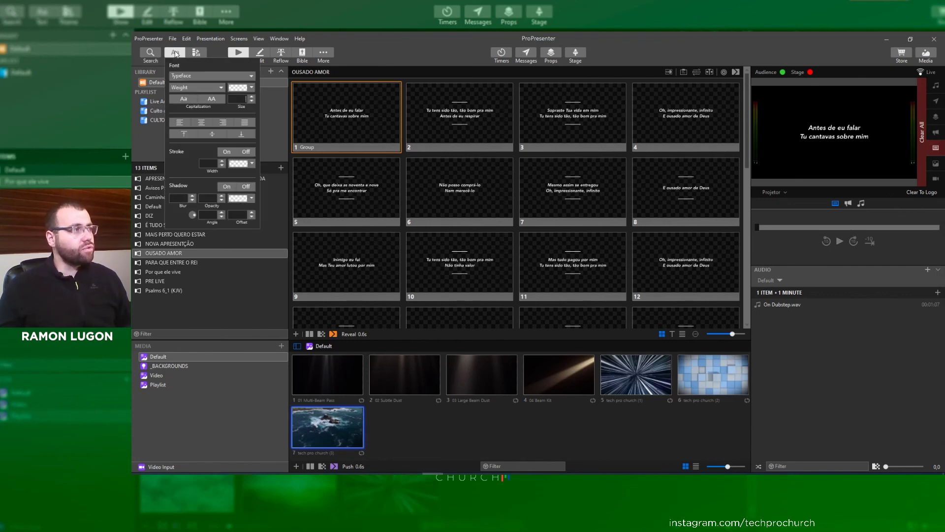
pyautogui.click(212, 99)
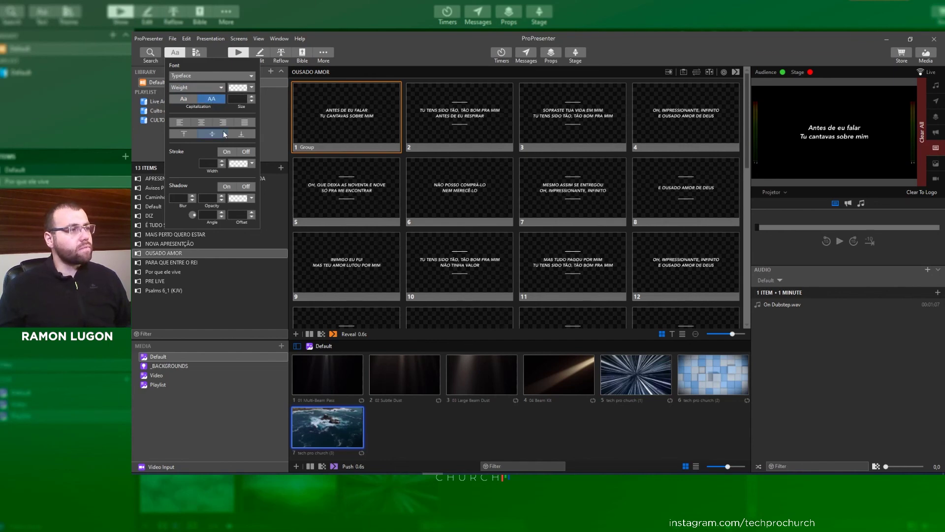